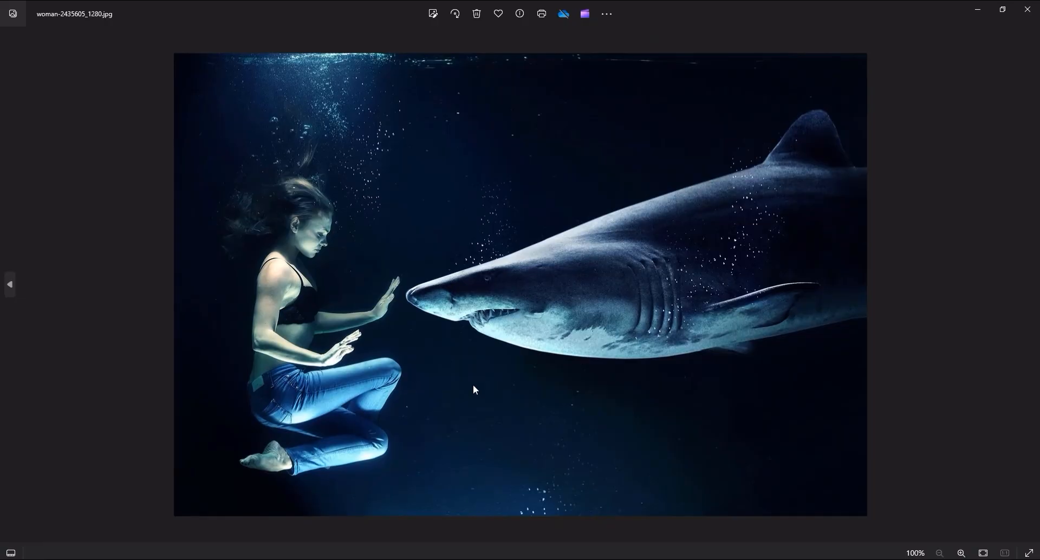
# View the three source photos: the golden dragon, the roaring lion, and the woman underwater with the shark
pyautogui.click(288, 505)
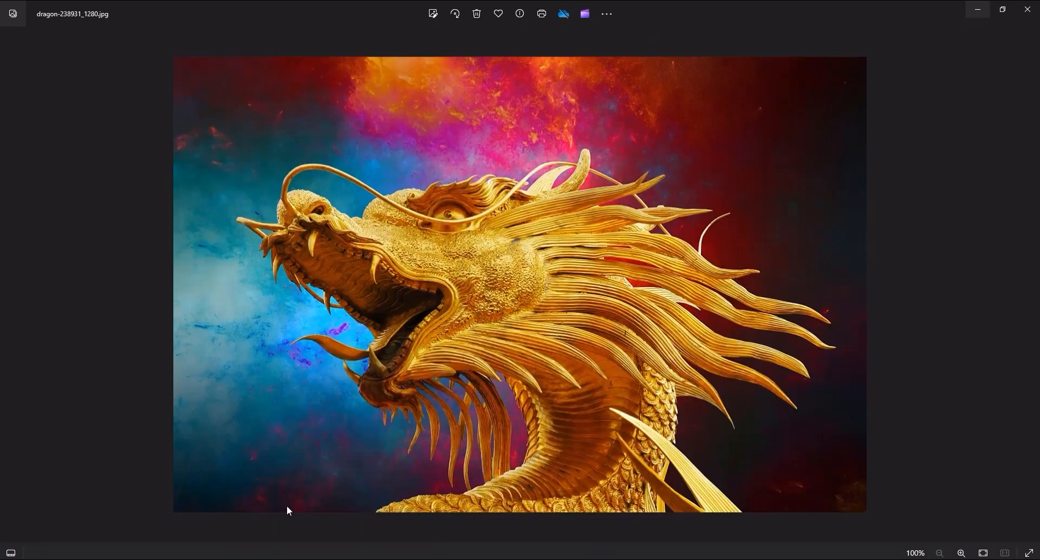
pyautogui.moveTo(336, 551)
pyautogui.moveTo(406, 551)
pyautogui.click(405, 522)
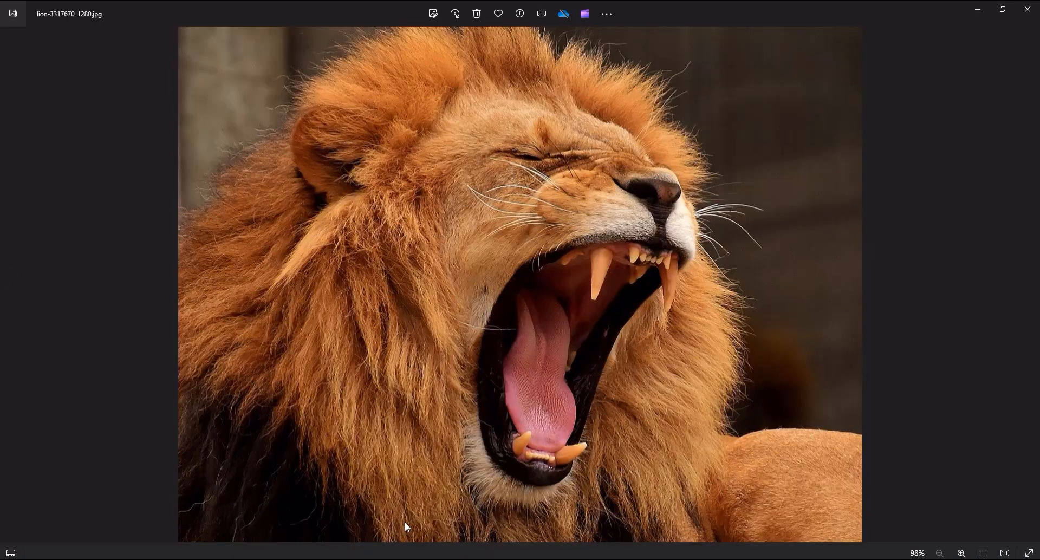
pyautogui.click(513, 522)
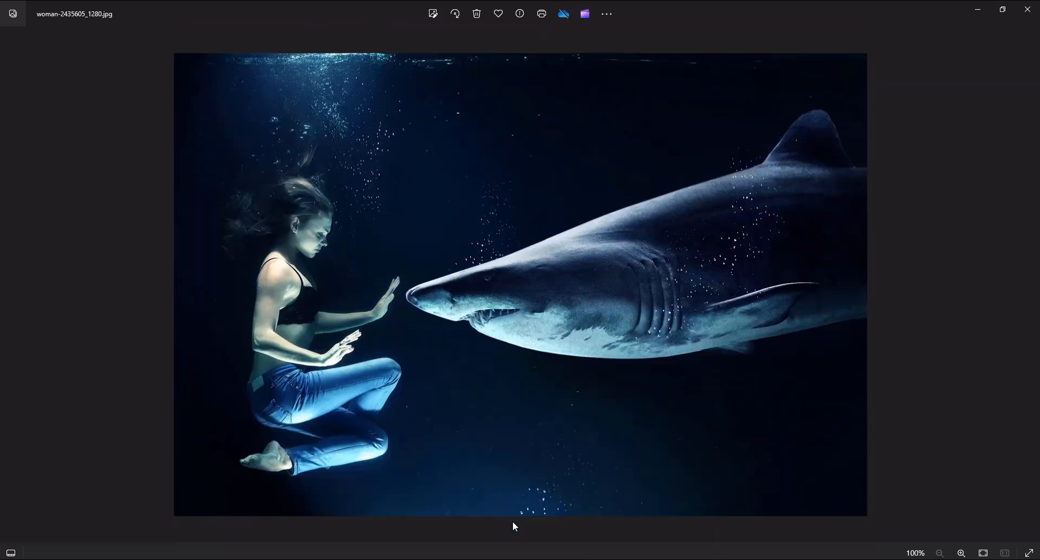
# Switch to the Midjourney Bot chat in Discord and submit a /describe command with the image dragon-238931_1280.jpg
pyautogui.click(381, 547)
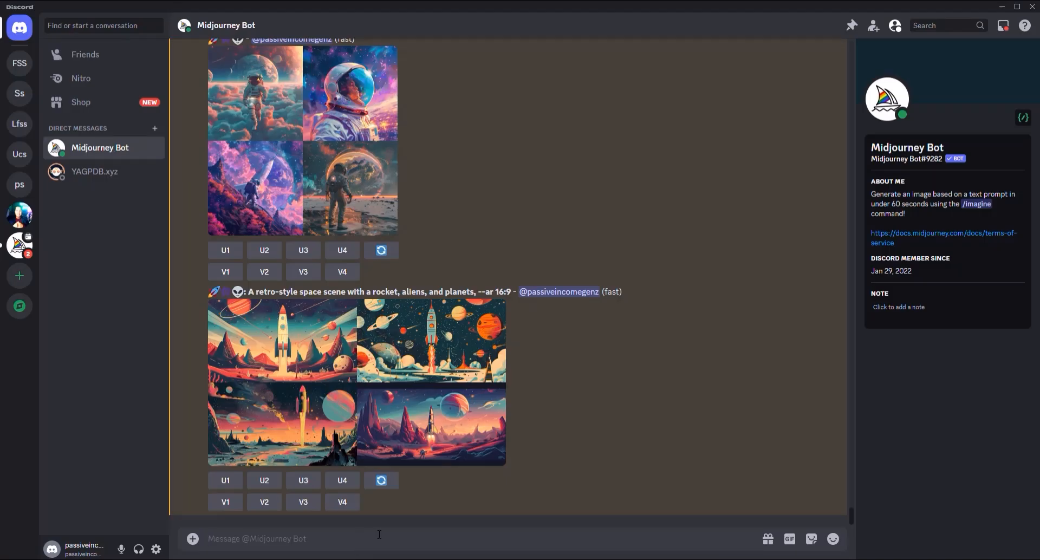
pyautogui.write('/')
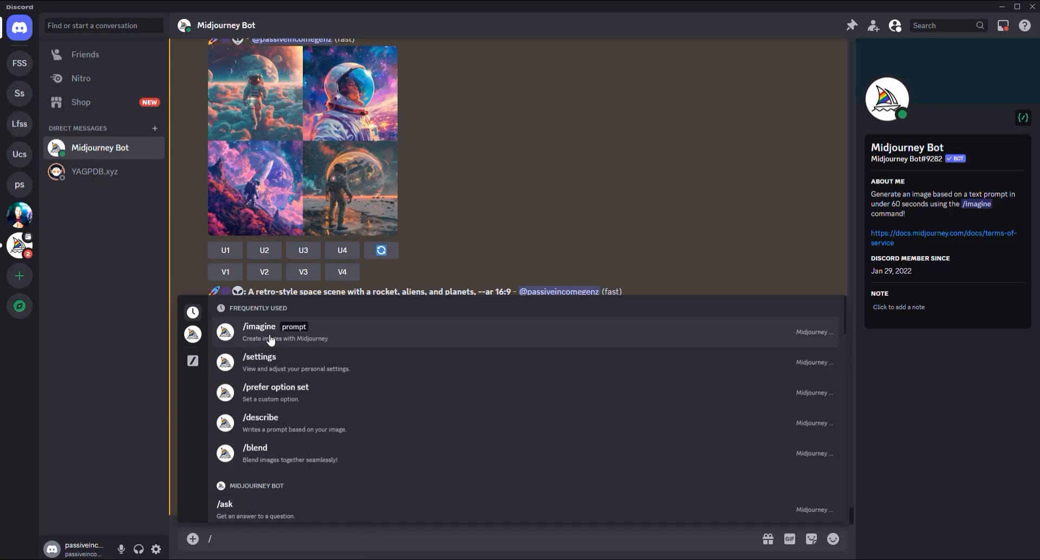
pyautogui.click(269, 426)
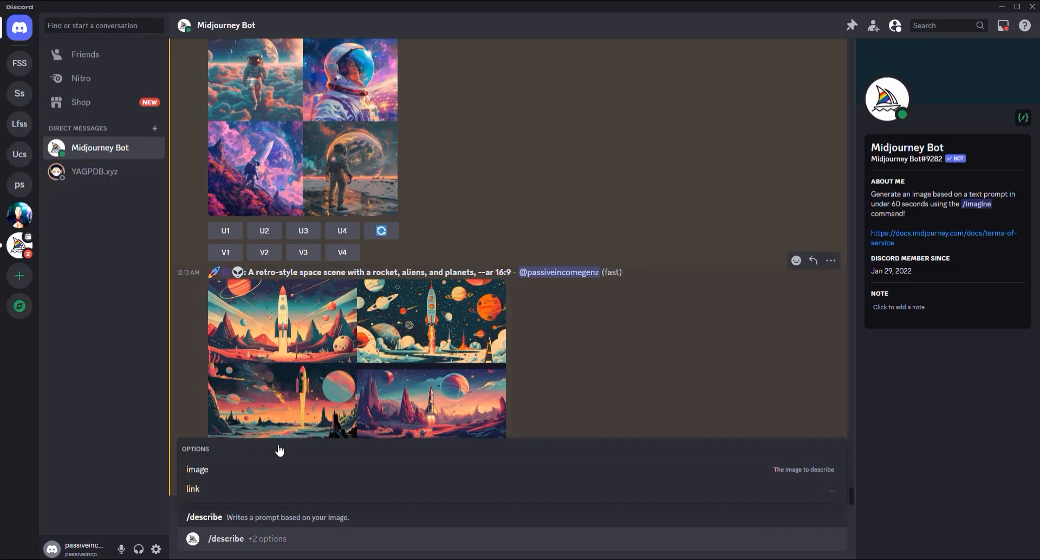
pyautogui.click(211, 476)
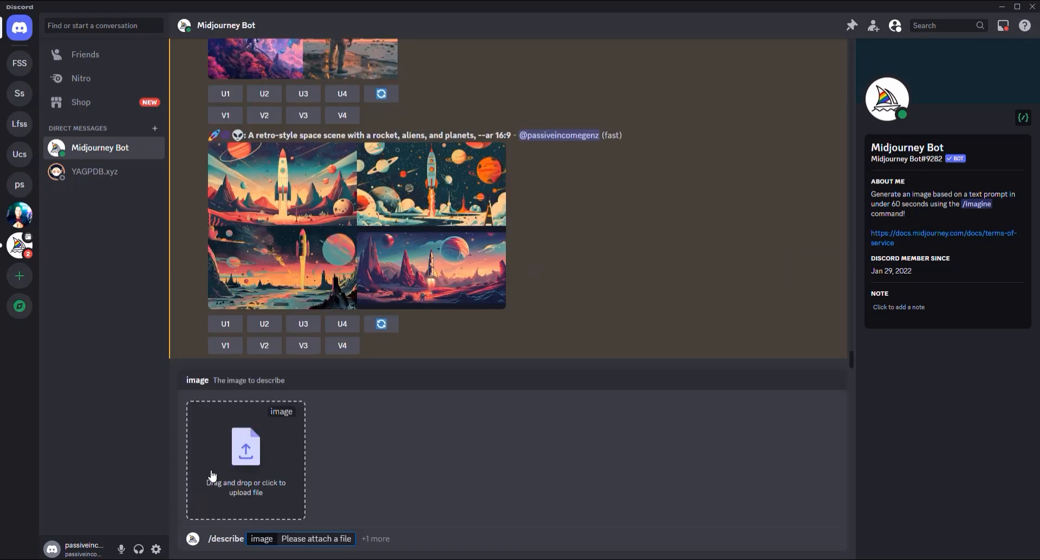
pyautogui.click(254, 470)
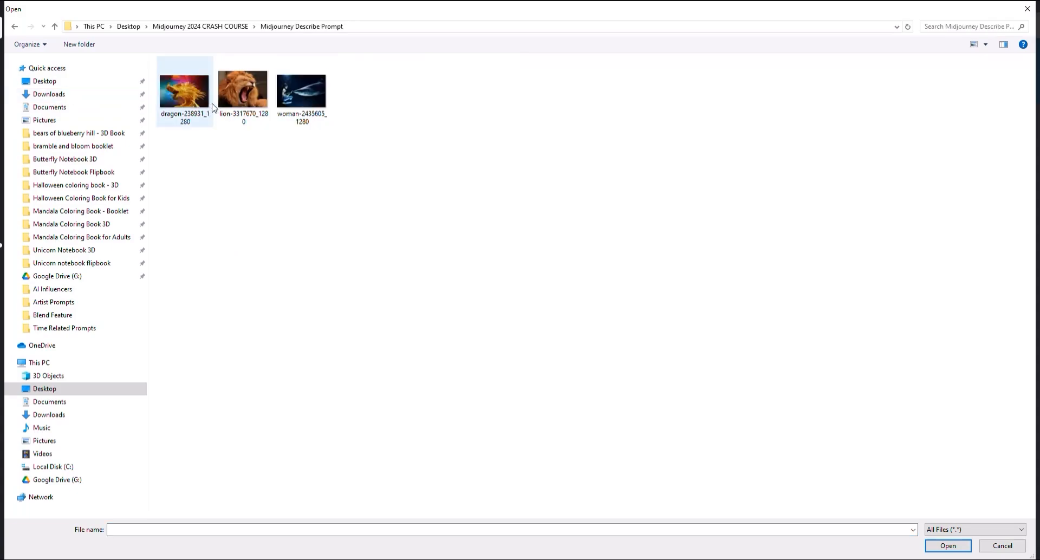
pyautogui.doubleClick(190, 105)
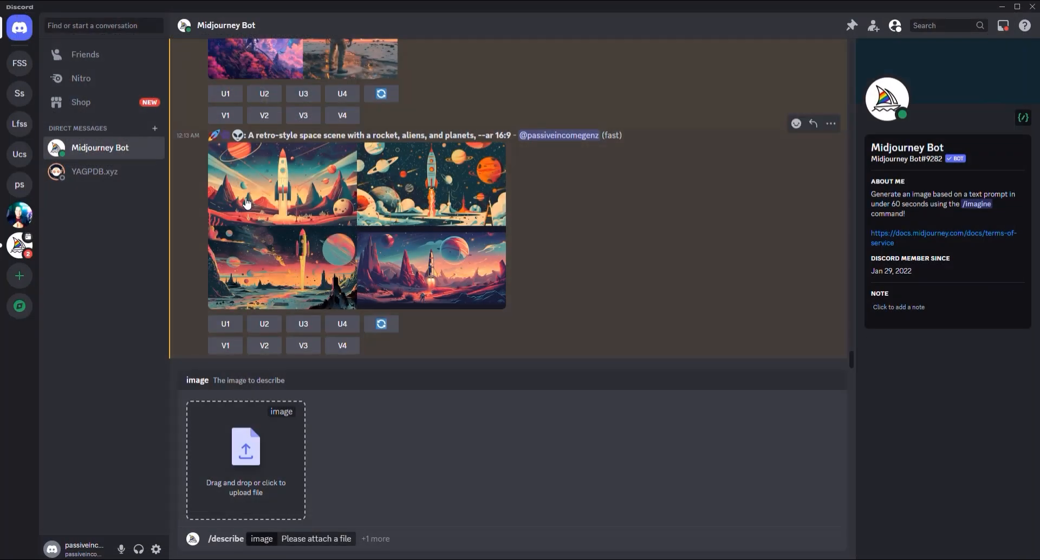
pyautogui.click(391, 542)
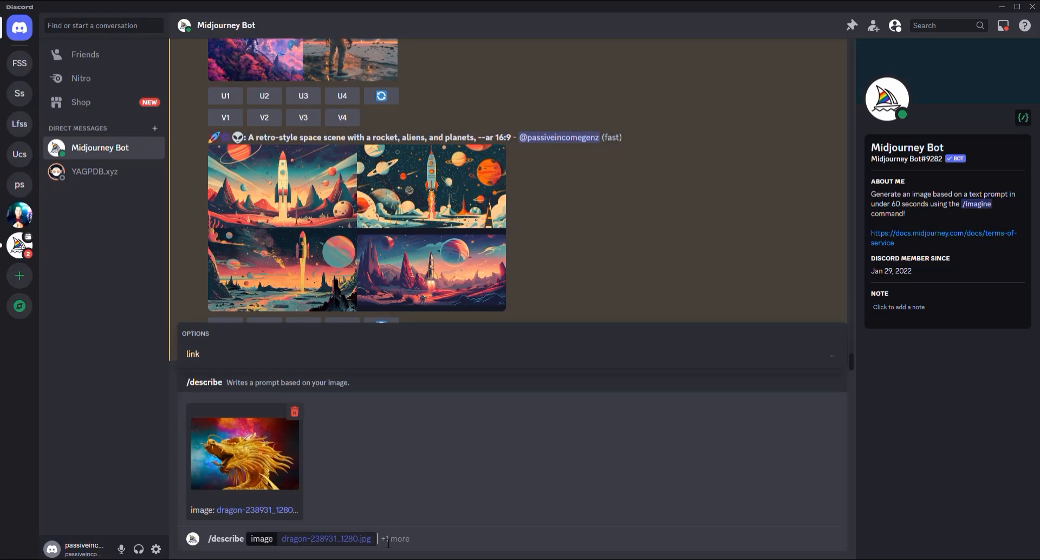
pyautogui.press('Return')
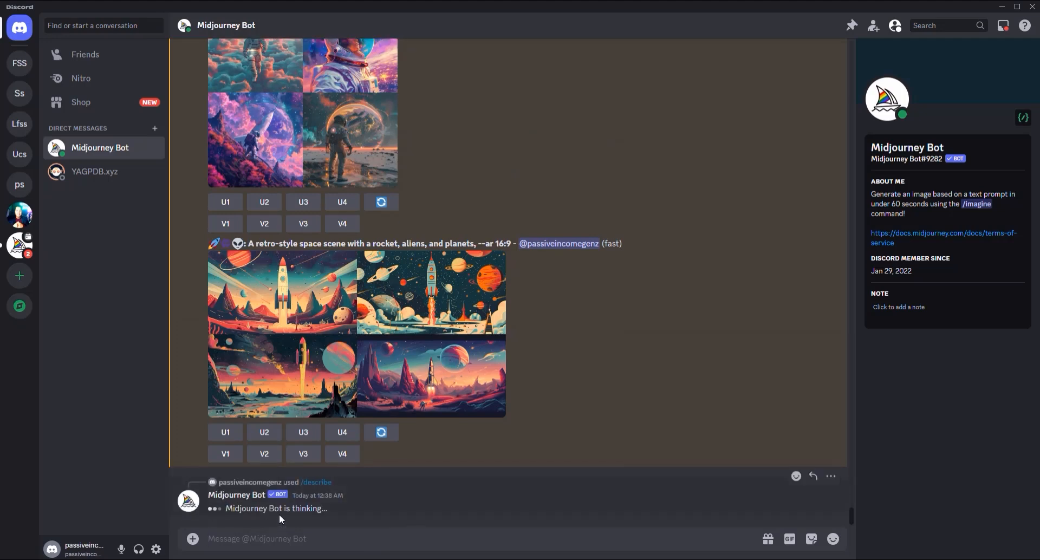
# Generate images from all four prompts described for the dragon picture
pyautogui.moveTo(332, 497)
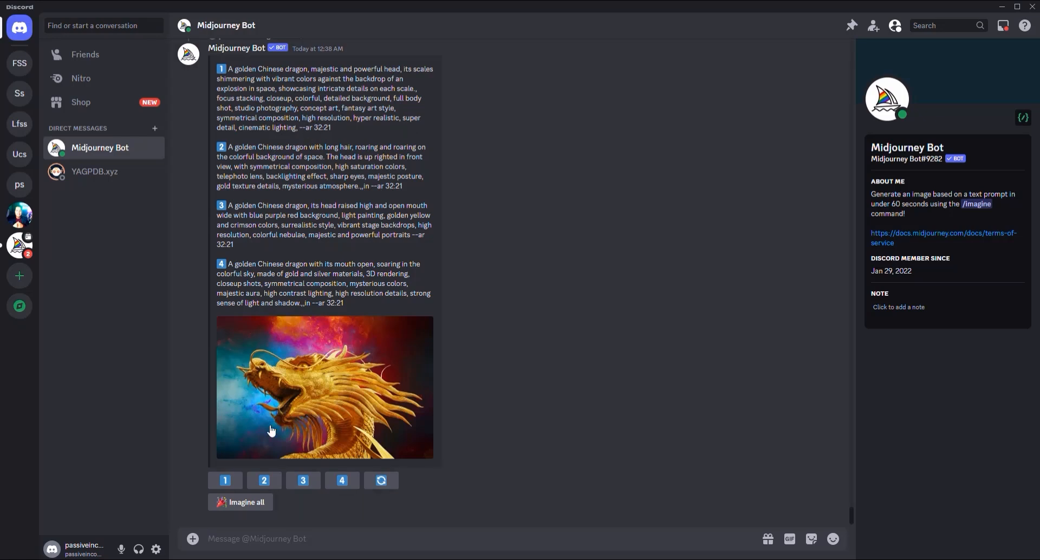
pyautogui.click(231, 490)
pyautogui.click(251, 502)
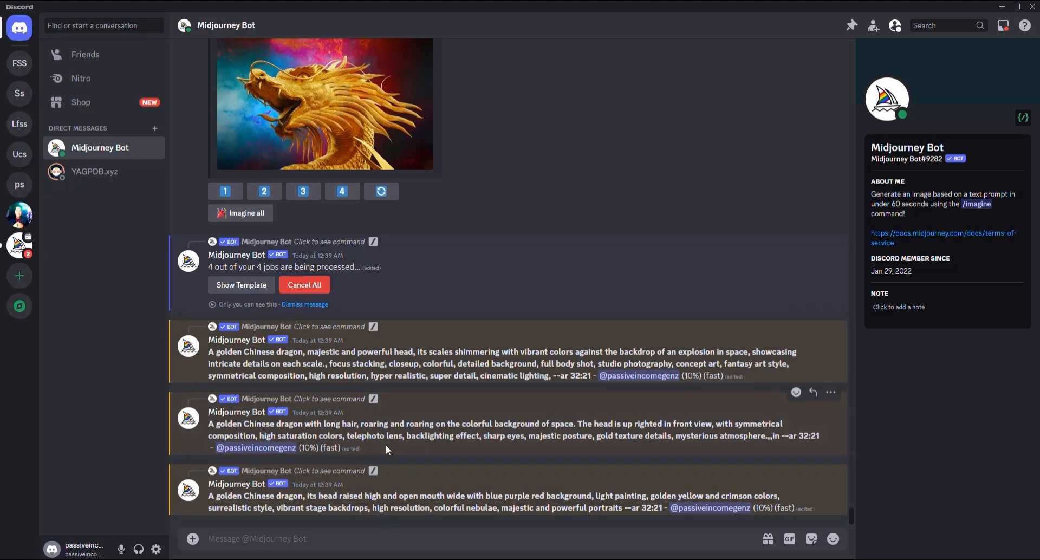
# Compare the described dragon prompts and source picture with the image grids as they are generated
pyautogui.scroll(6, 433, 442)
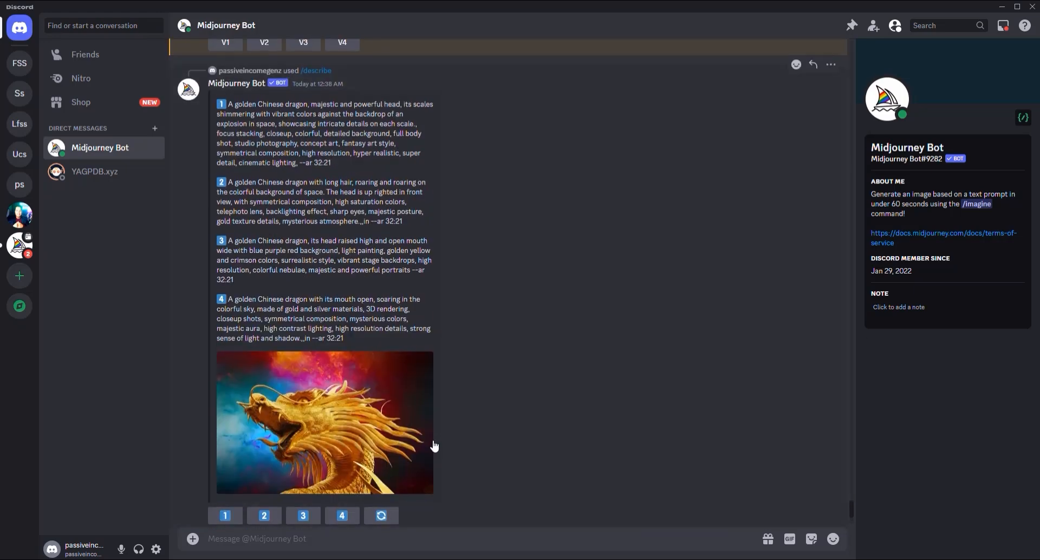
pyautogui.scroll(-1, 432, 447)
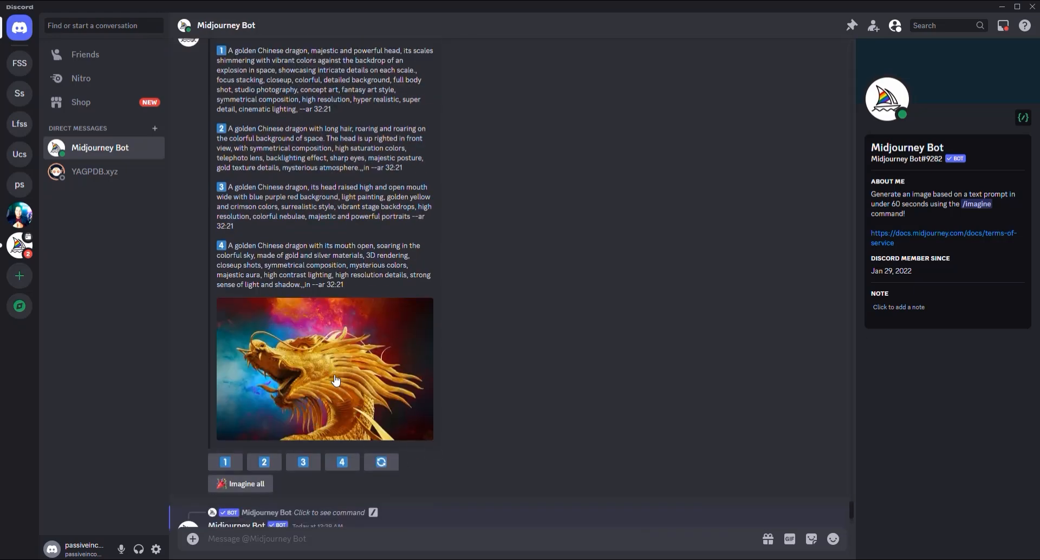
pyautogui.scroll(-5, 357, 374)
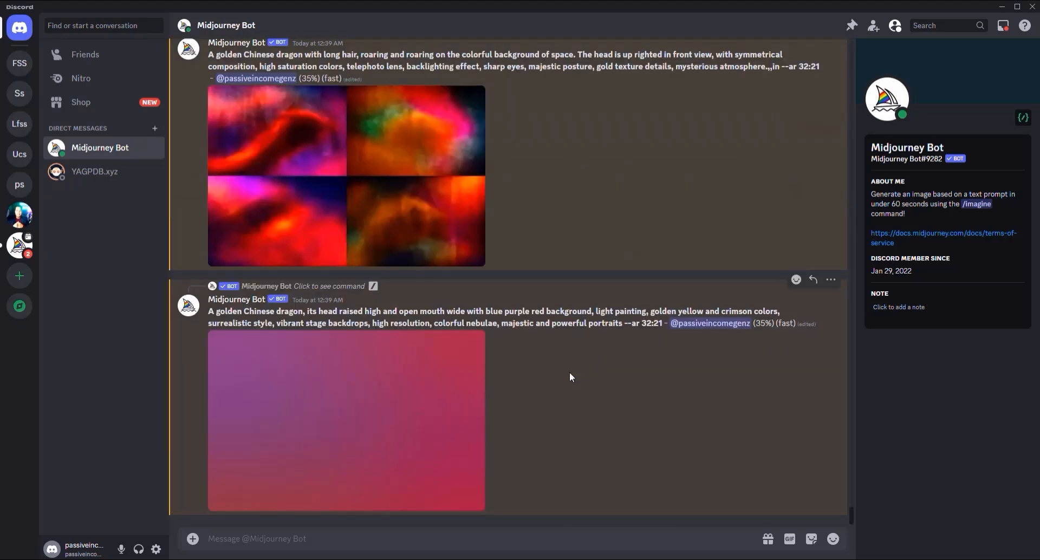
pyautogui.scroll(2, 593, 373)
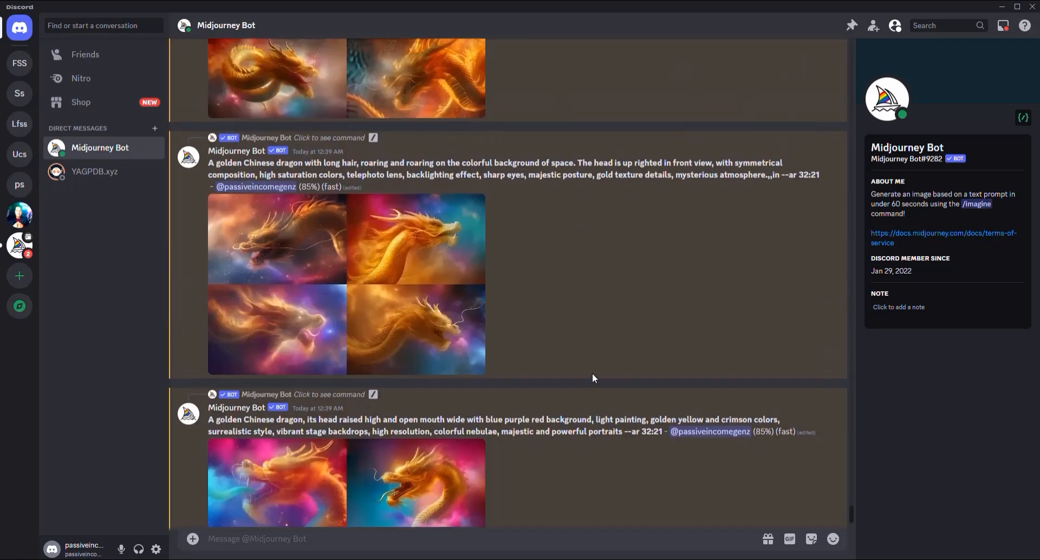
pyautogui.scroll(2, 592, 374)
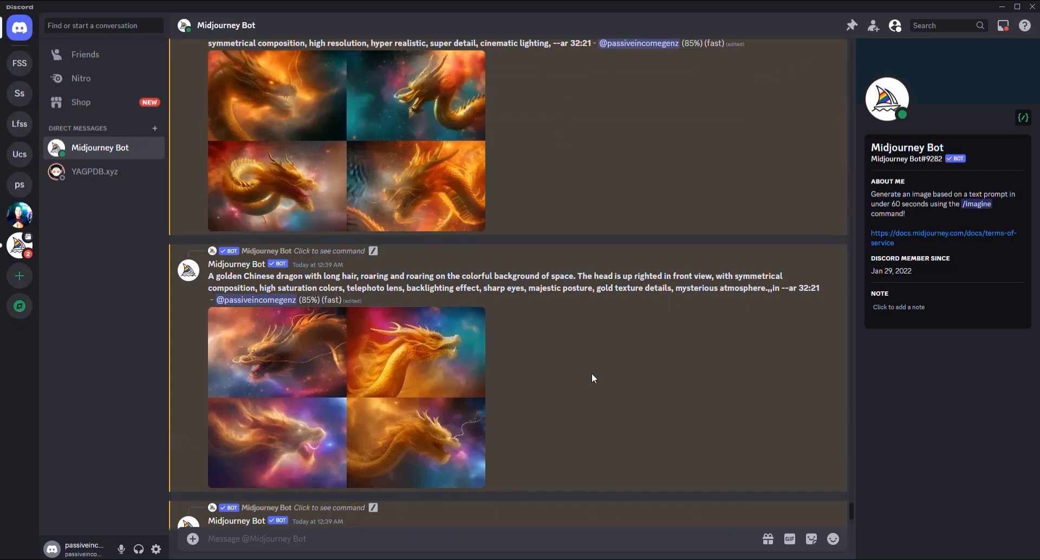
pyautogui.scroll(2, 592, 373)
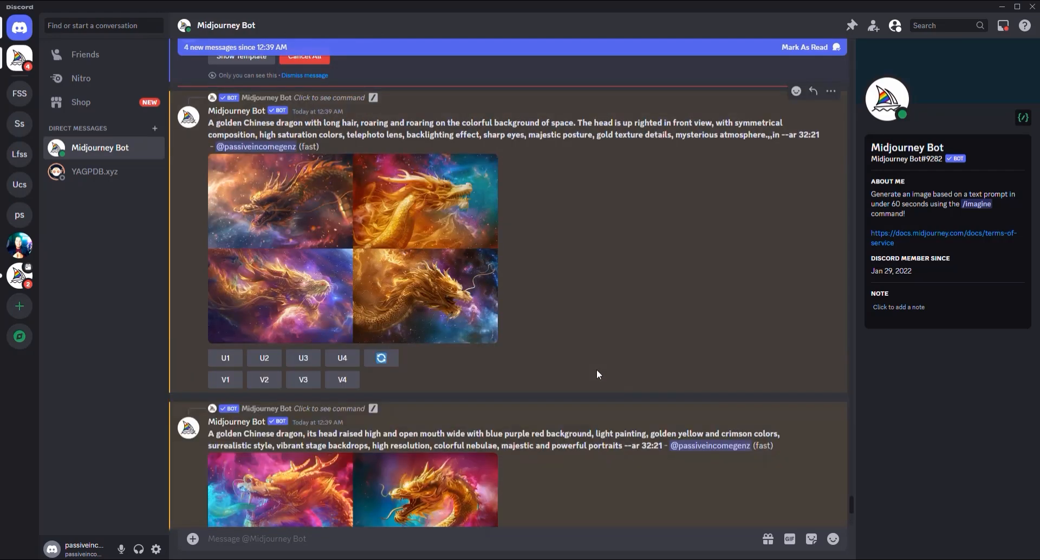
pyautogui.scroll(3, 597, 358)
pyautogui.scroll(-3, 595, 356)
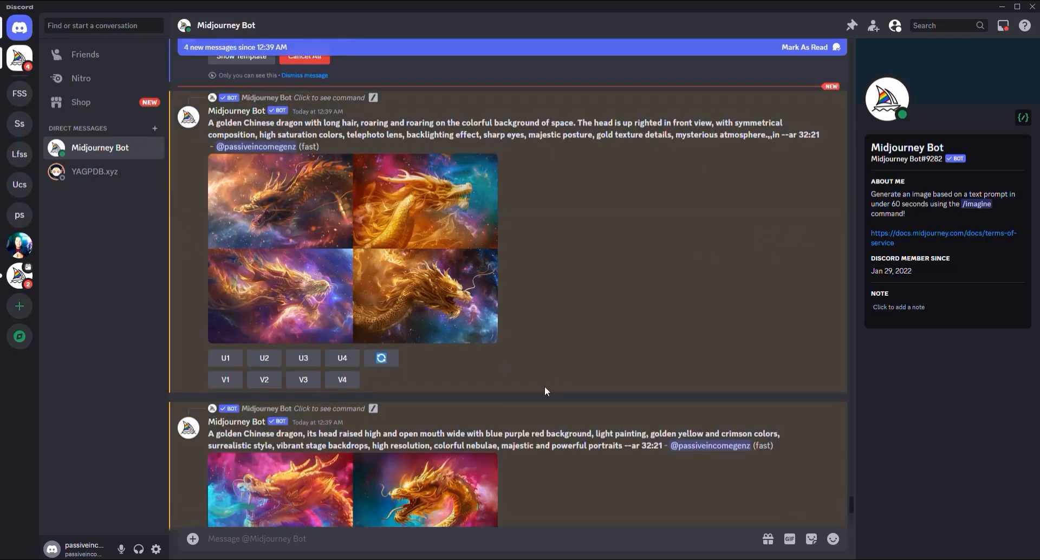
# Enlarge each of the four generated dragon image grids in turn and examine how closely they resemble the source picture
pyautogui.click(352, 295)
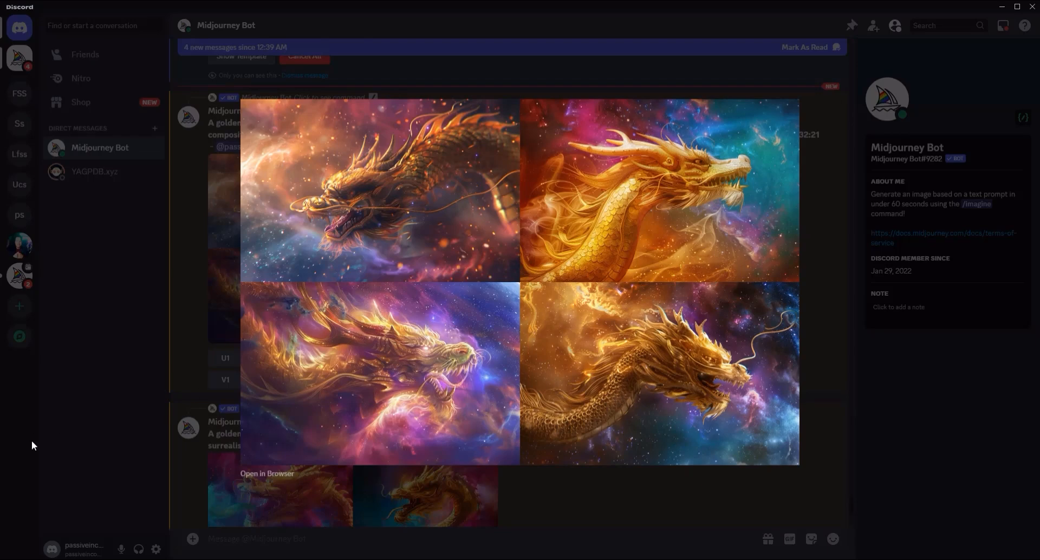
pyautogui.click(25, 409)
pyautogui.scroll(-4, 307, 370)
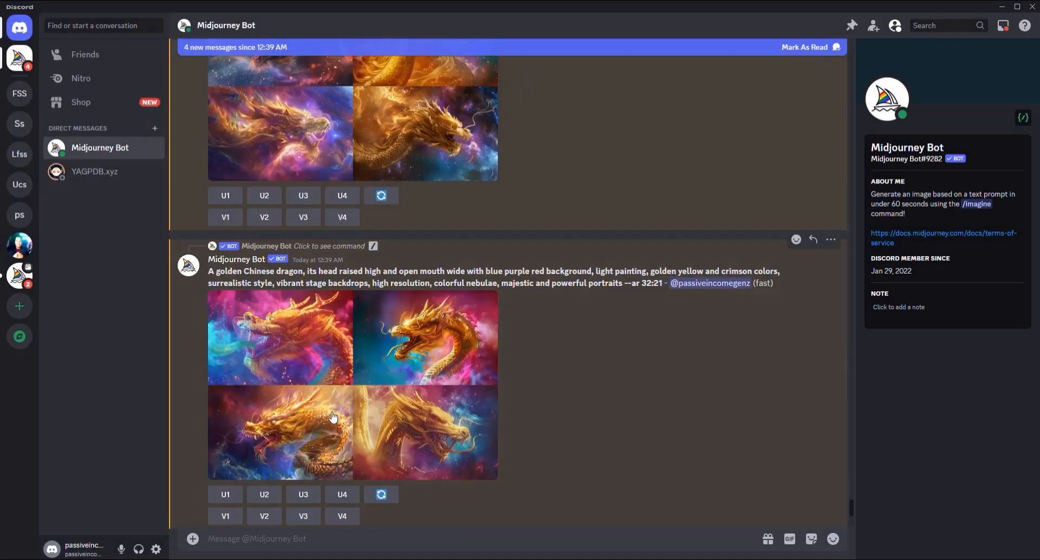
pyautogui.click(318, 389)
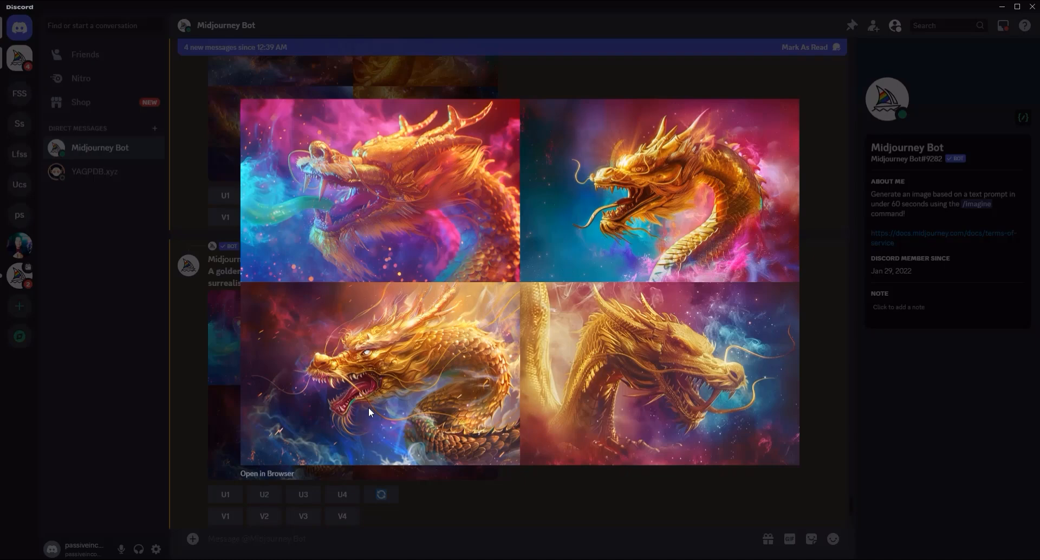
pyautogui.click(152, 422)
pyautogui.scroll(-4, 384, 372)
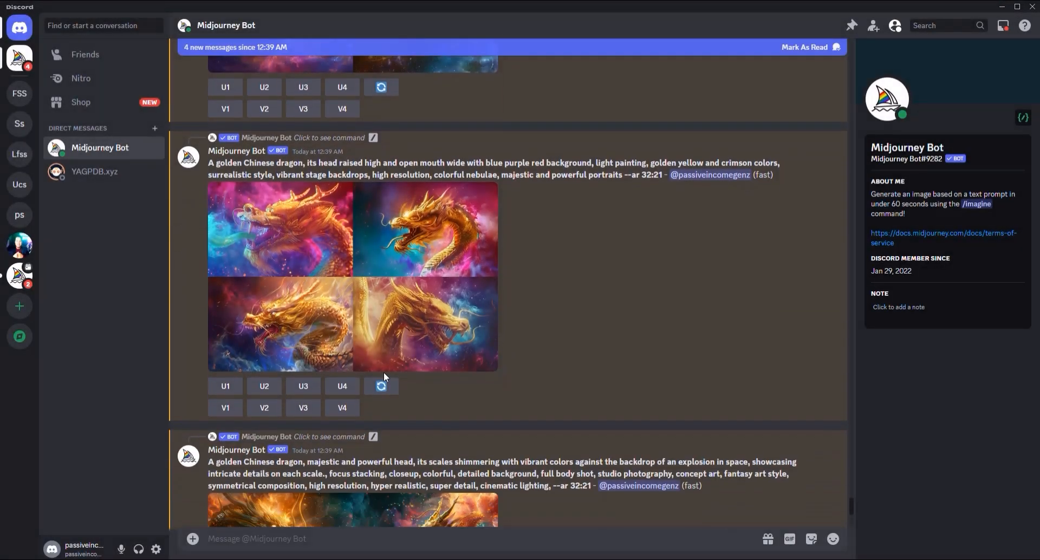
pyautogui.scroll(-1, 398, 360)
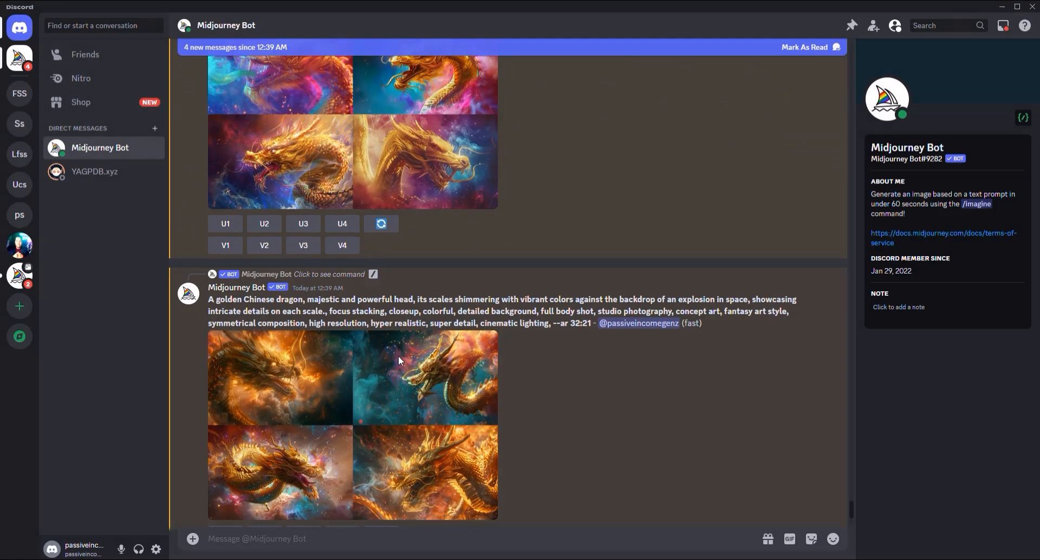
pyautogui.click(372, 391)
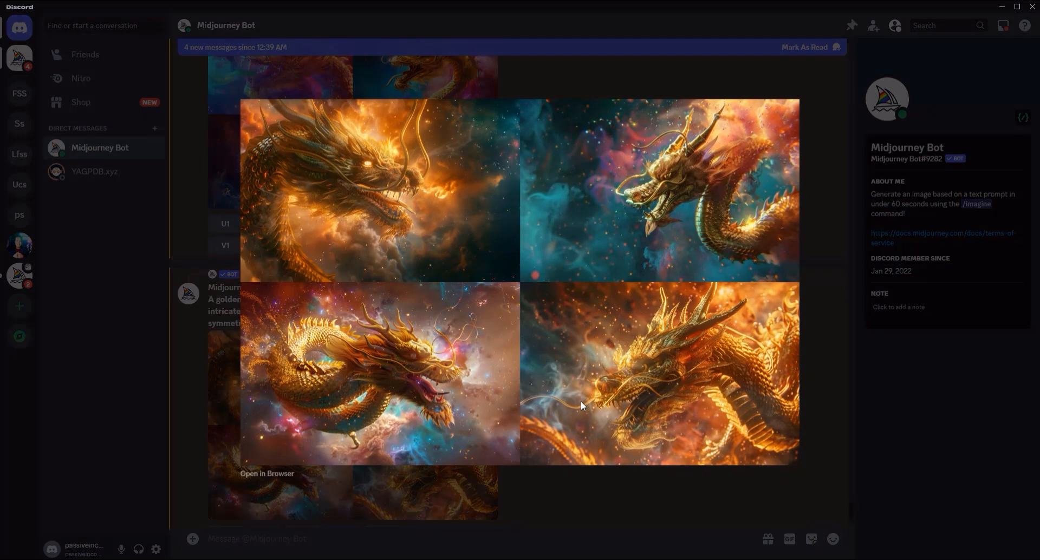
pyautogui.click(142, 437)
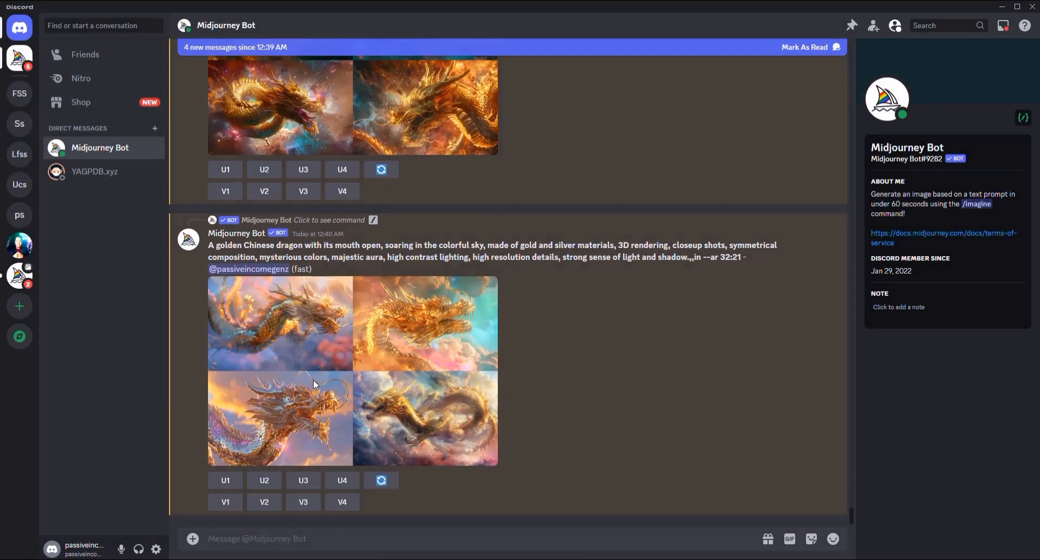
pyautogui.click(315, 372)
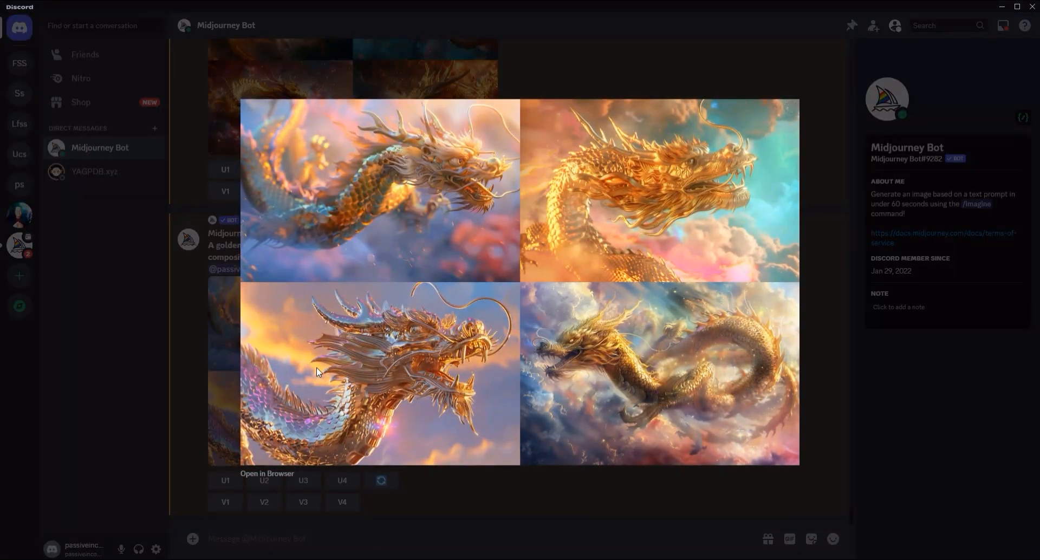
pyautogui.click(71, 443)
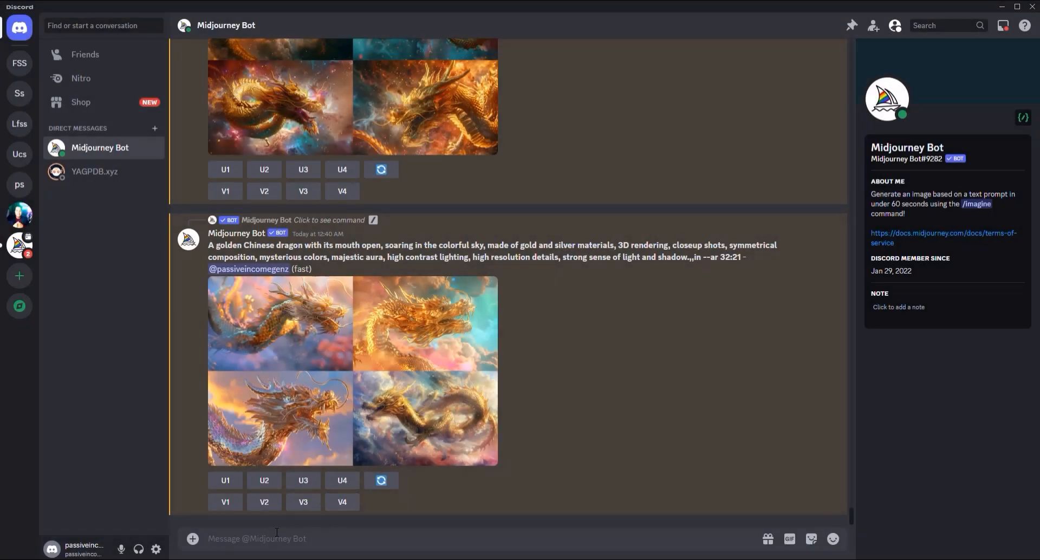
# Submit another /describe command with the image lion-3317670_1280.jpg
pyautogui.write('/')
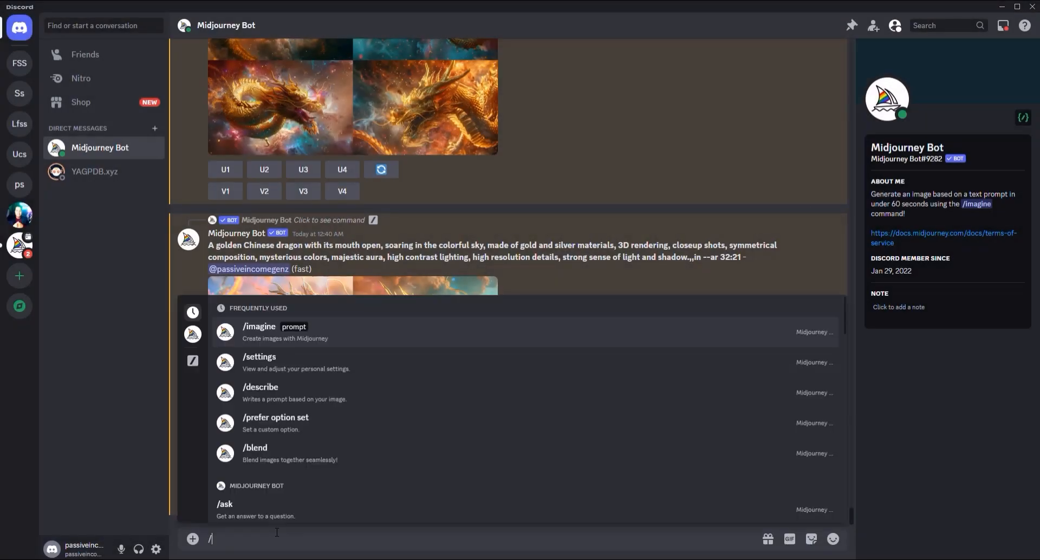
pyautogui.click(266, 402)
pyautogui.click(229, 474)
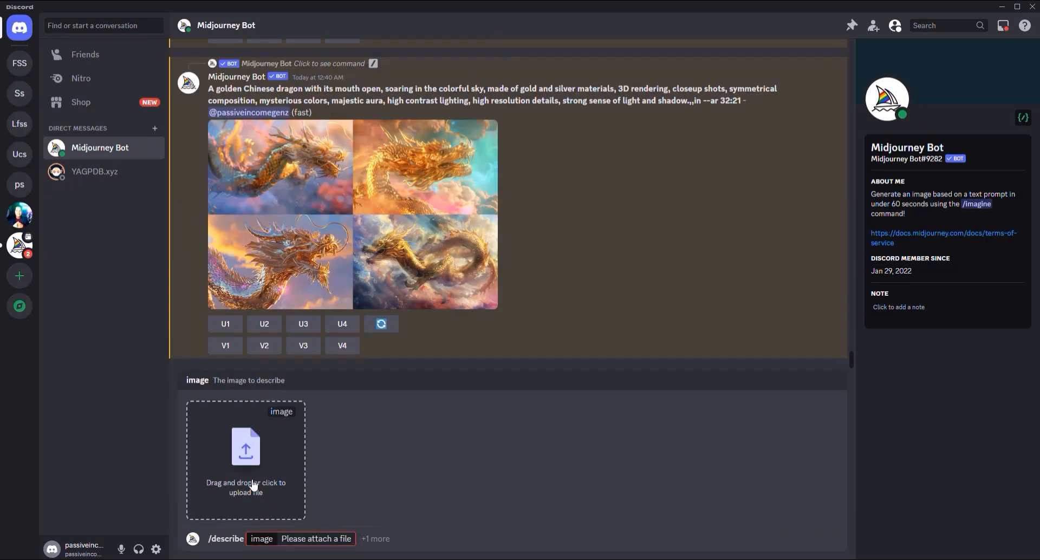
pyautogui.click(248, 433)
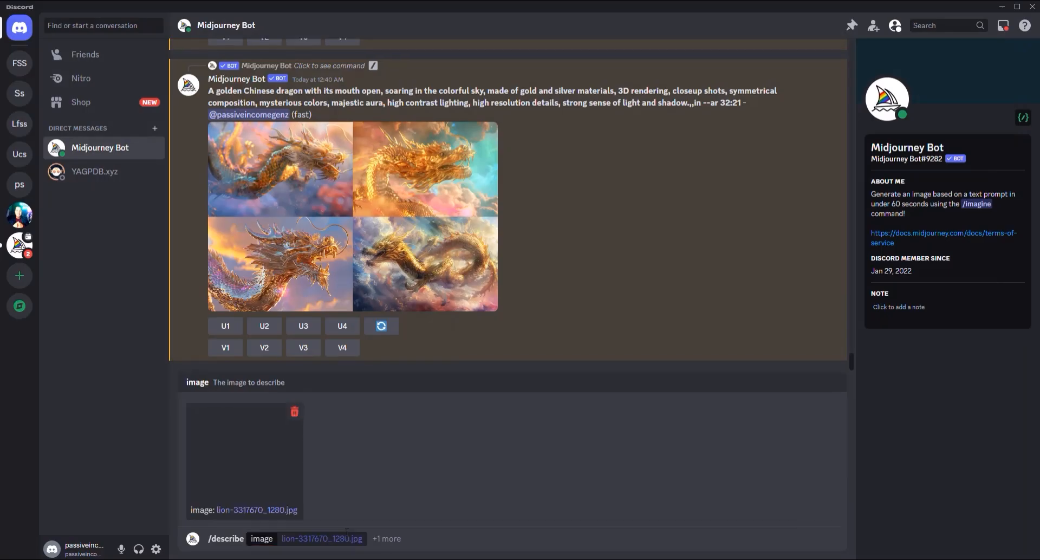
pyautogui.click(361, 540)
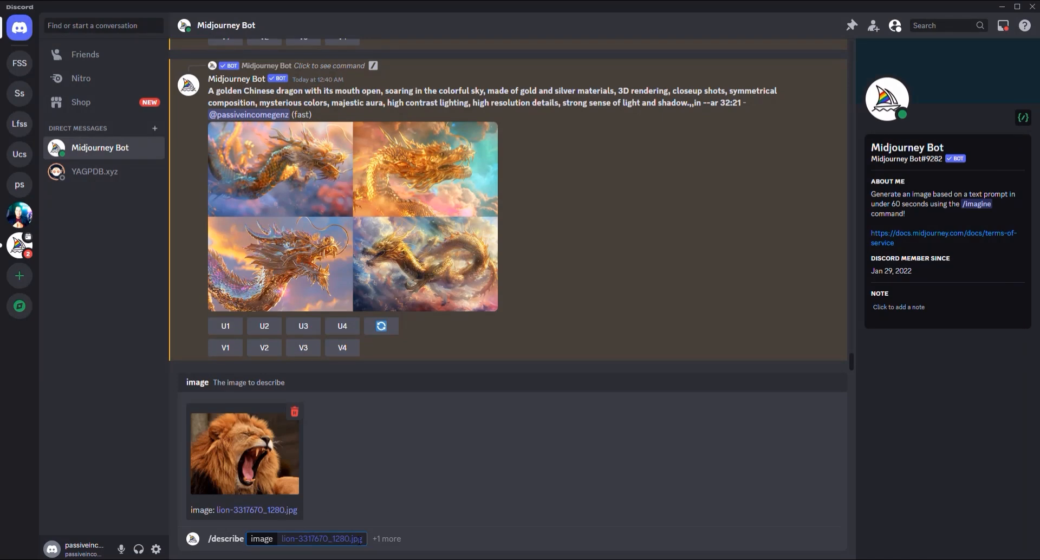
pyautogui.press('Return')
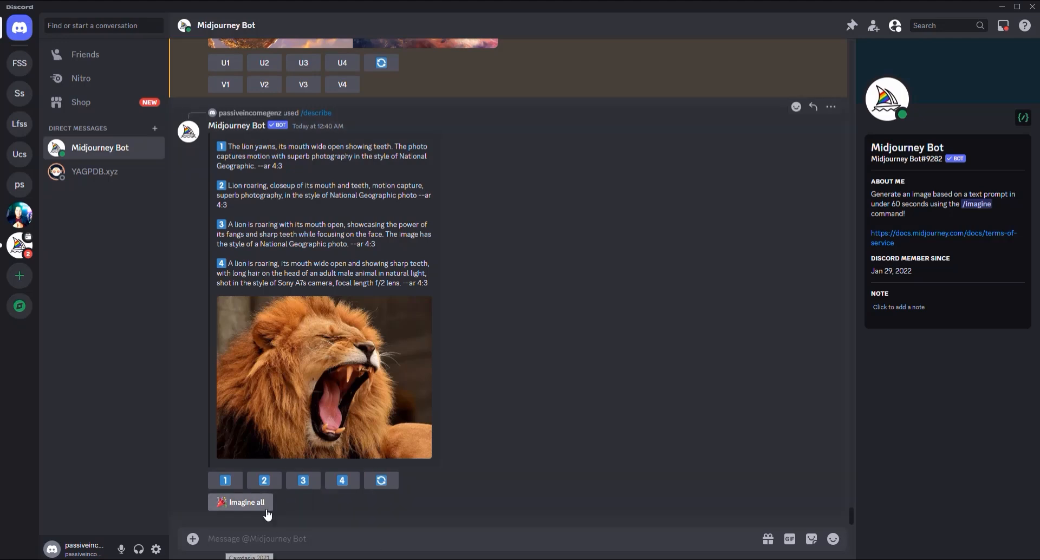
# Generate images from the second prompt described for the lion picture, the closeup of its mouth and teeth
pyautogui.click(271, 482)
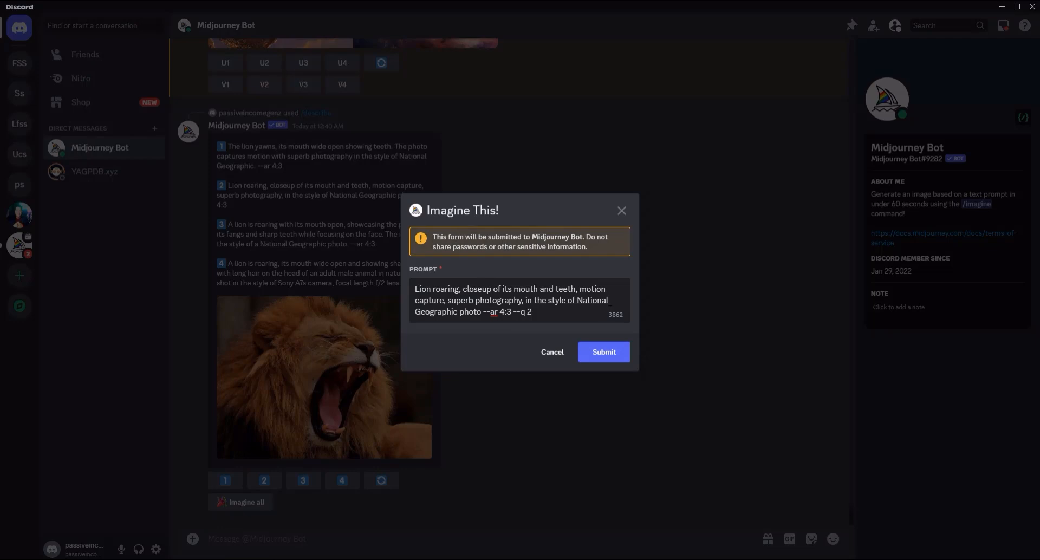
pyautogui.click(616, 359)
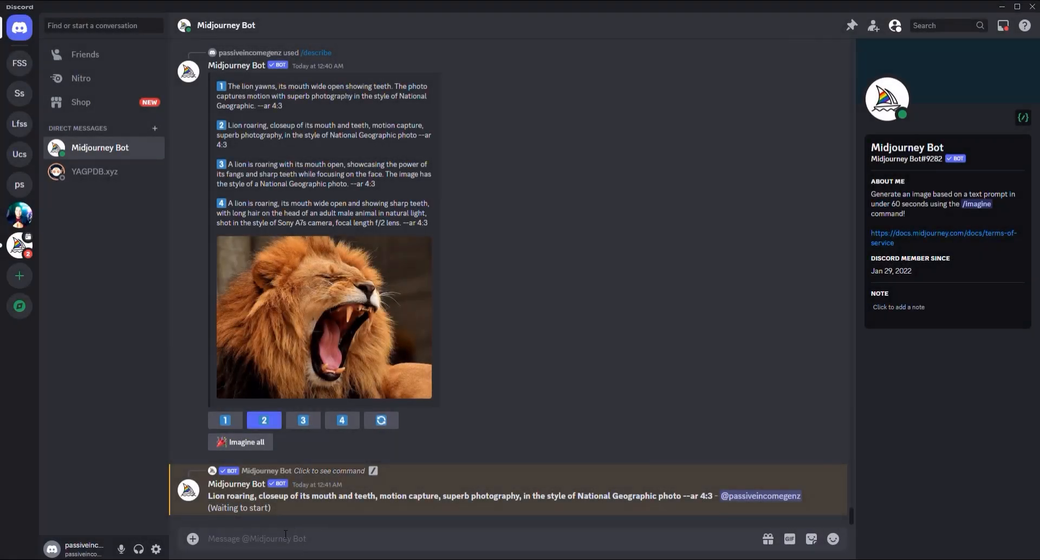
pyautogui.write('/')
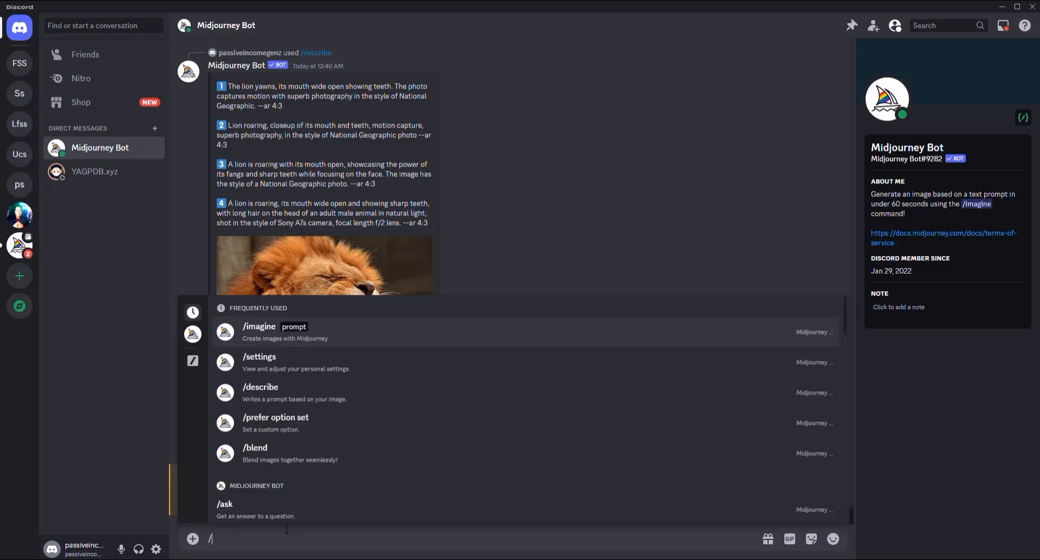
pyautogui.click(261, 345)
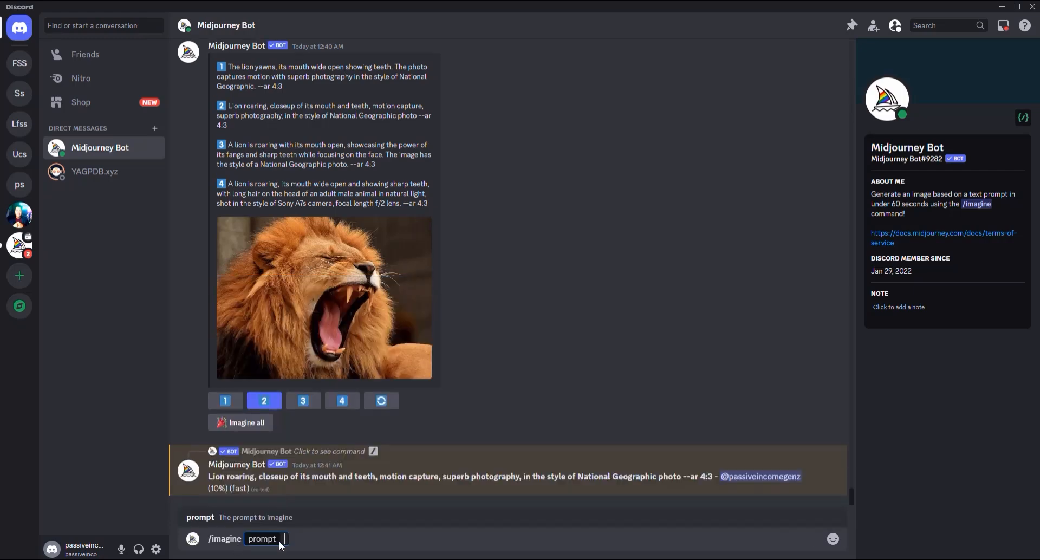
pyautogui.press('BackSpace')
pyautogui.press('BackSpace')
pyautogui.press('BackSpace')
pyautogui.press('BackSpace')
pyautogui.press('BackSpace')
pyautogui.press('BackSpace')
pyautogui.press('BackSpace')
pyautogui.press('BackSpace')
pyautogui.press('BackSpace')
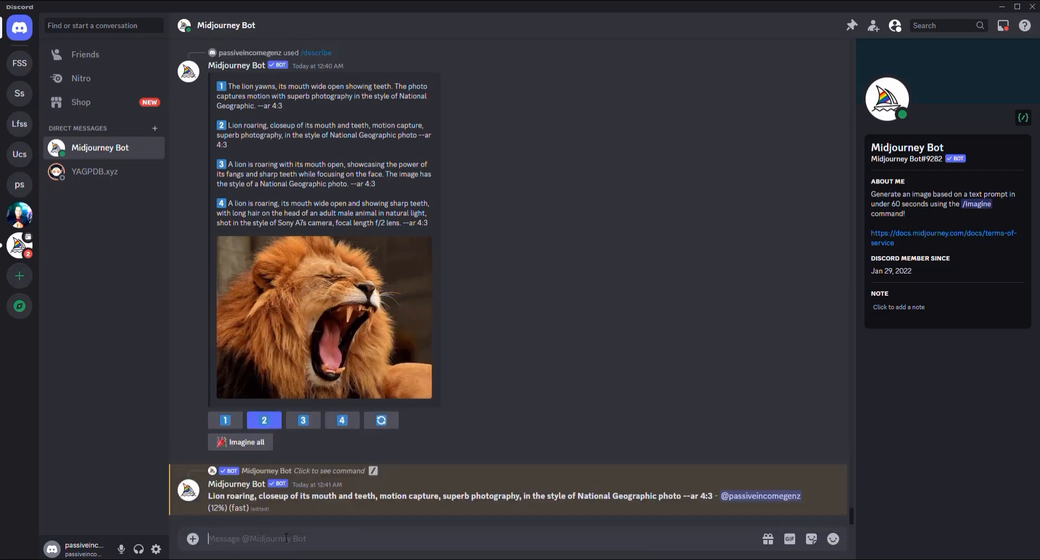
# Submit a /describe command with the image woman-2435605_1280.jpg
pyautogui.write('/')
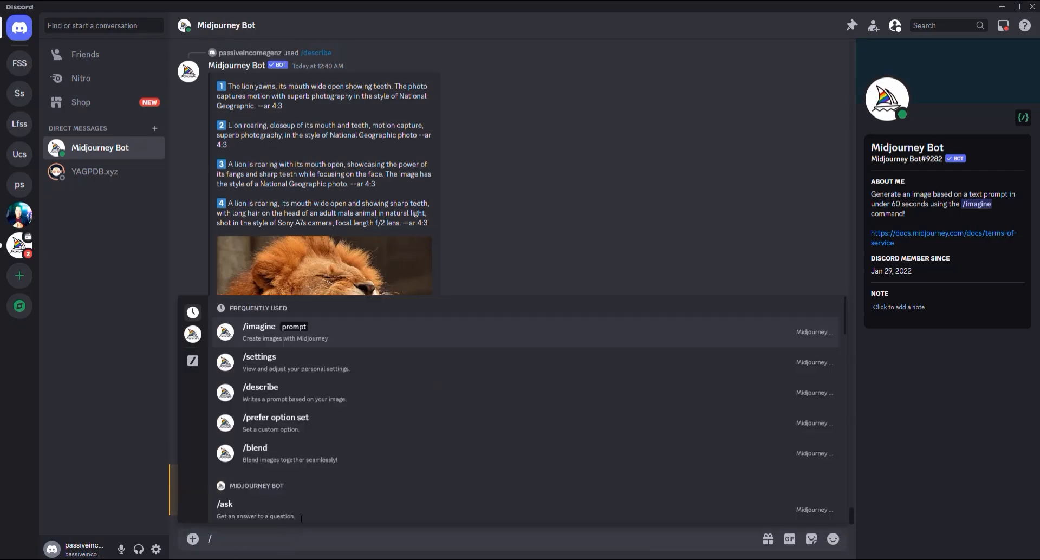
pyautogui.click(244, 392)
pyautogui.click(220, 470)
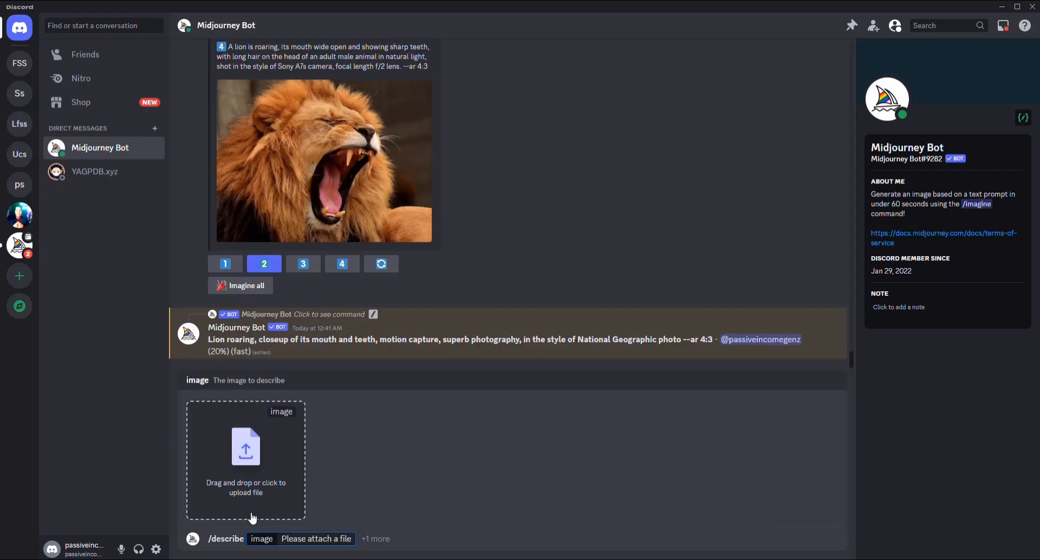
pyautogui.click(258, 414)
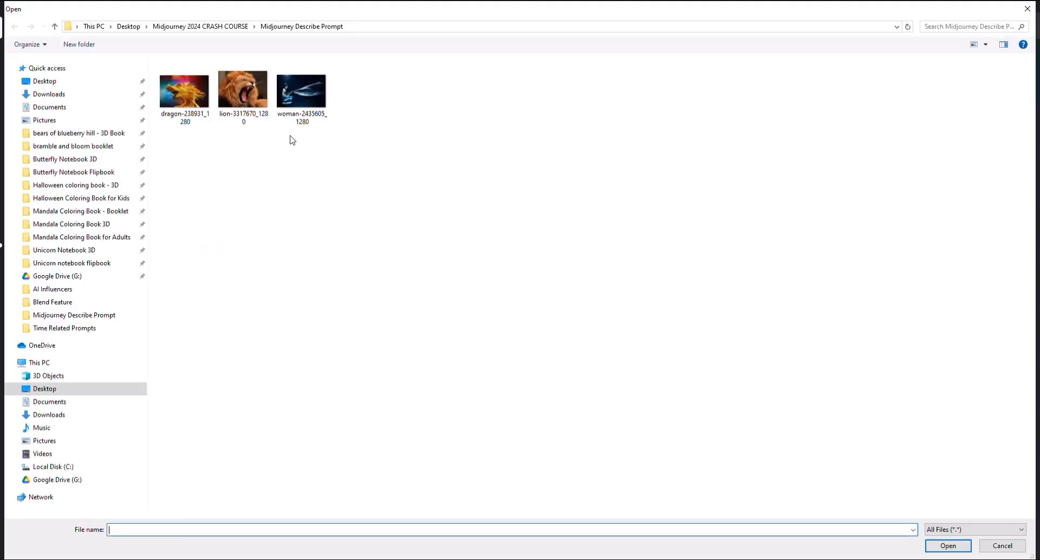
pyautogui.doubleClick(304, 104)
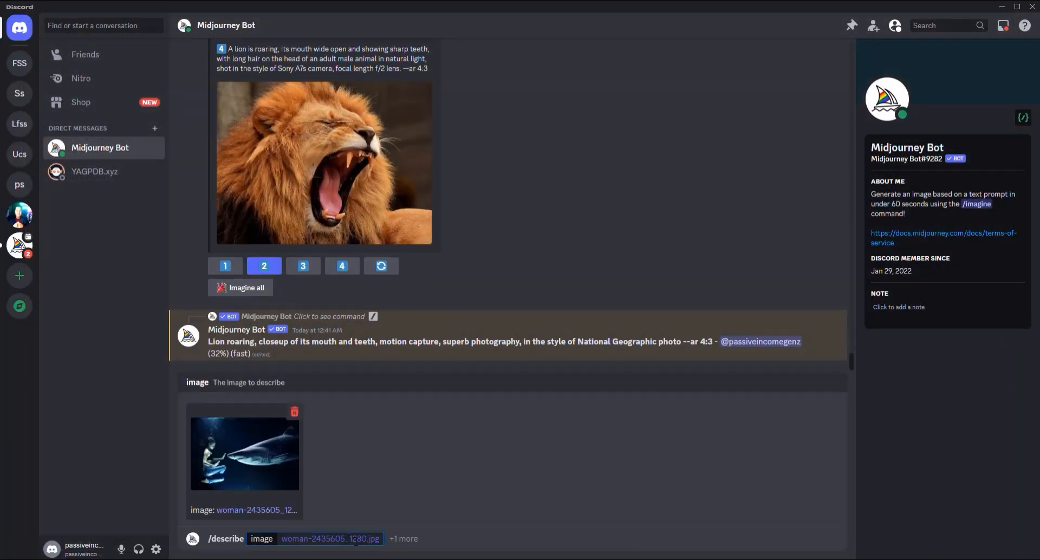
pyautogui.press('Return')
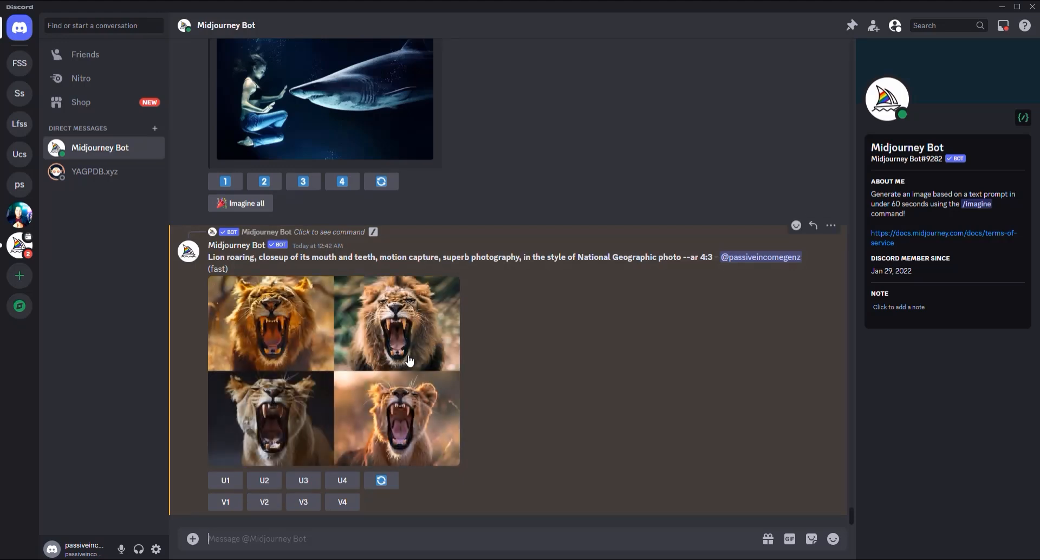
# Generate images from the third prompt described for the picture of the woman and the shark
pyautogui.scroll(3, 535, 321)
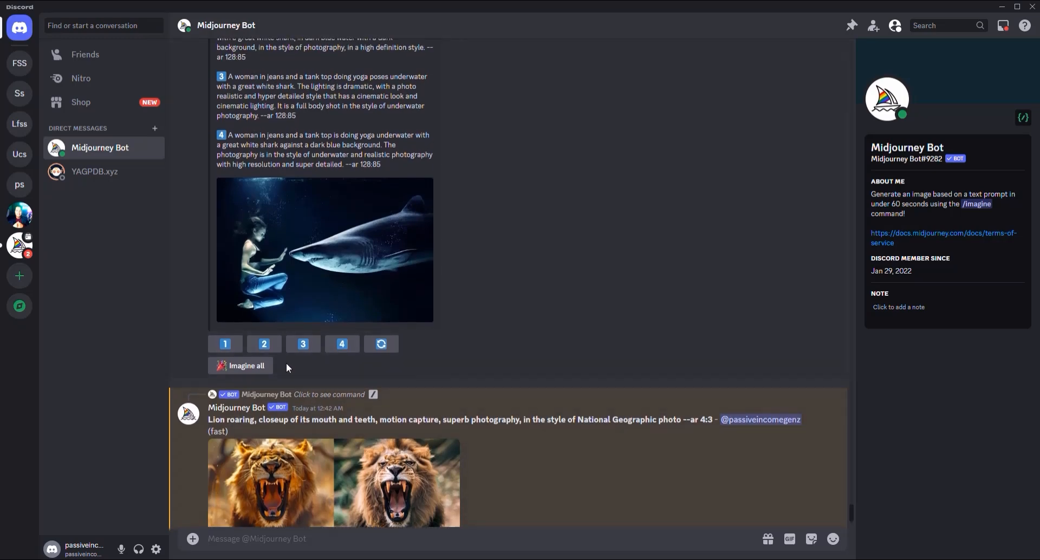
pyautogui.click(305, 347)
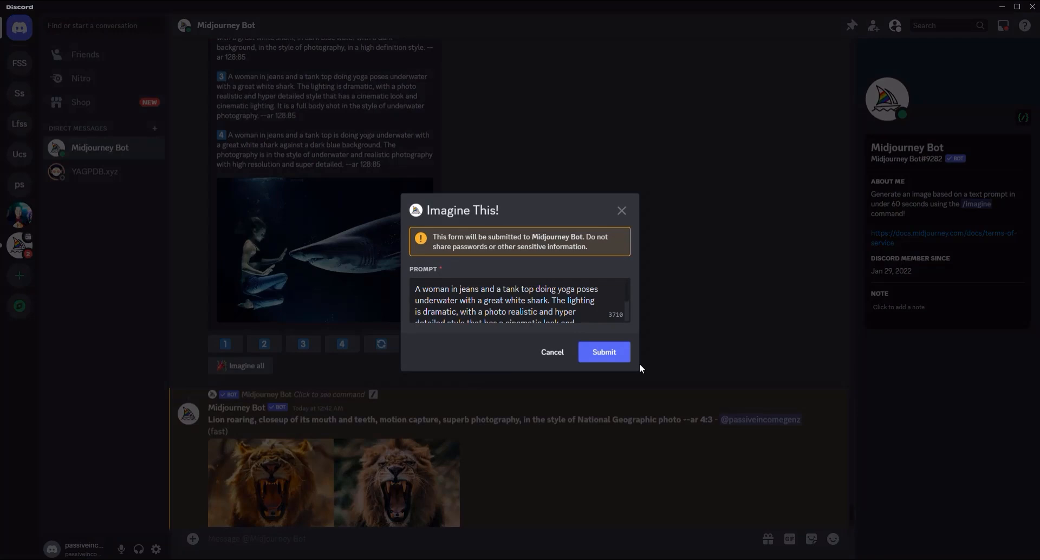
pyautogui.click(628, 360)
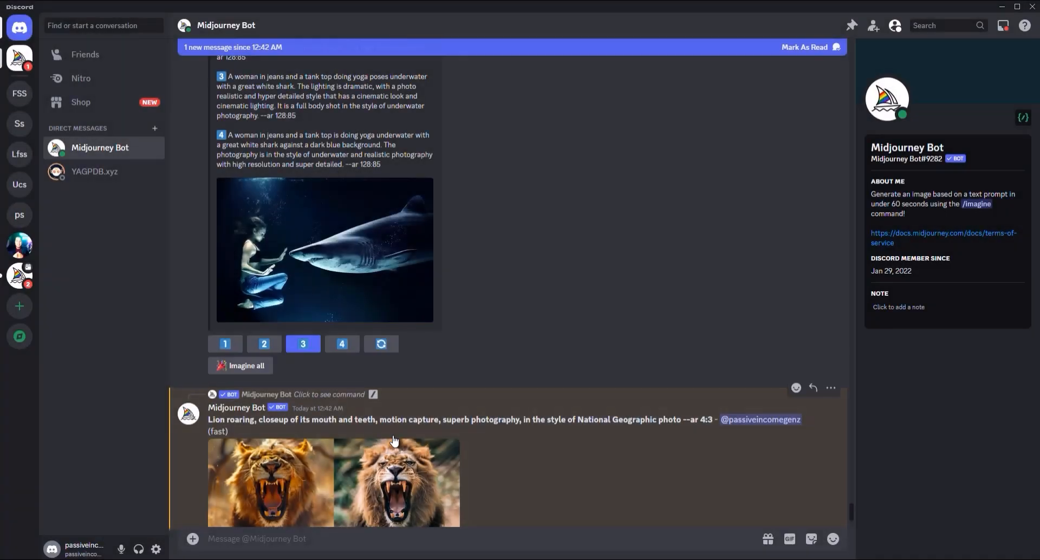
# Enlarge the generated lion grid and the generated woman-and-shark grid in turn and examine how closely each resembles its source picture
pyautogui.scroll(-4, 394, 442)
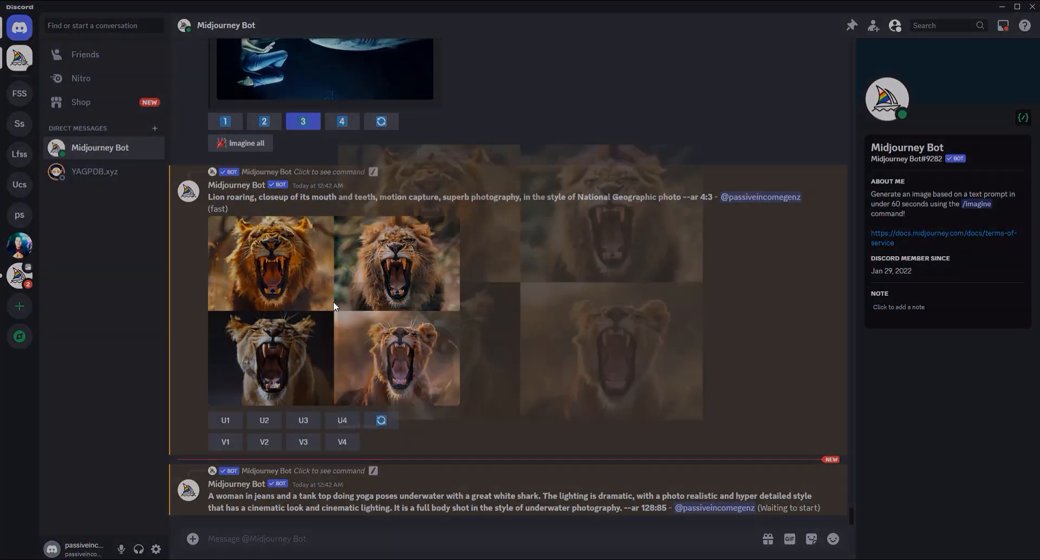
pyautogui.click(334, 301)
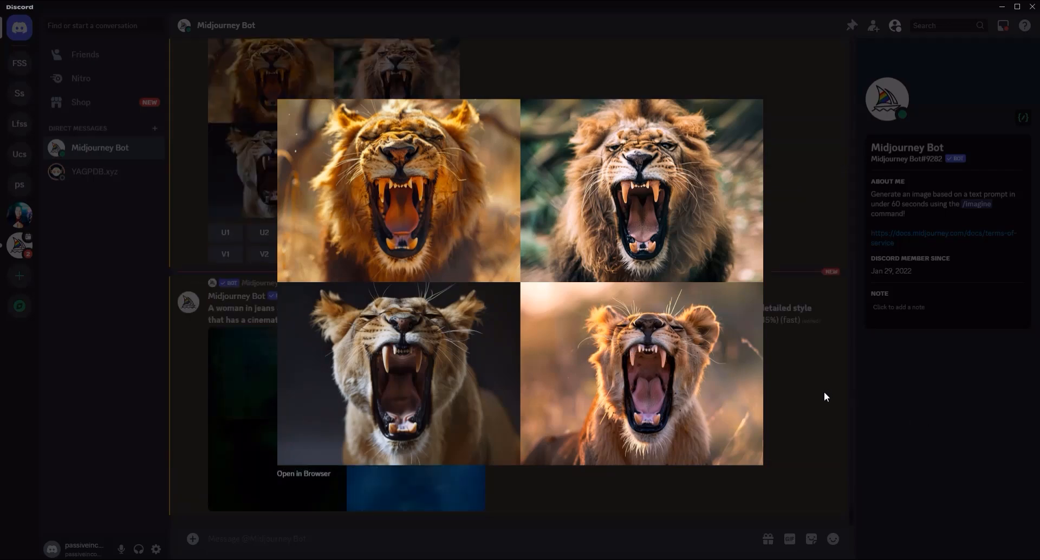
pyautogui.click(449, 482)
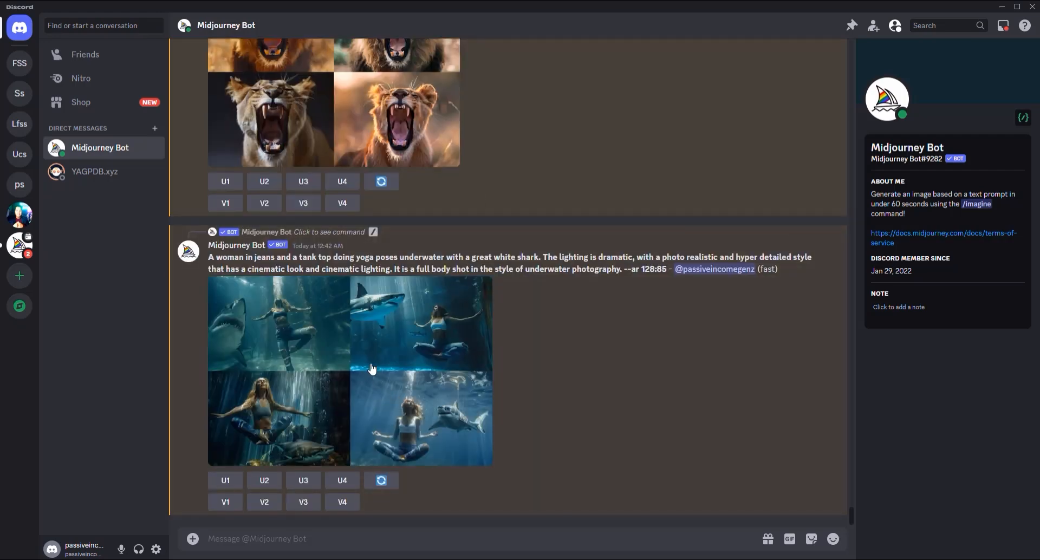
pyautogui.click(368, 357)
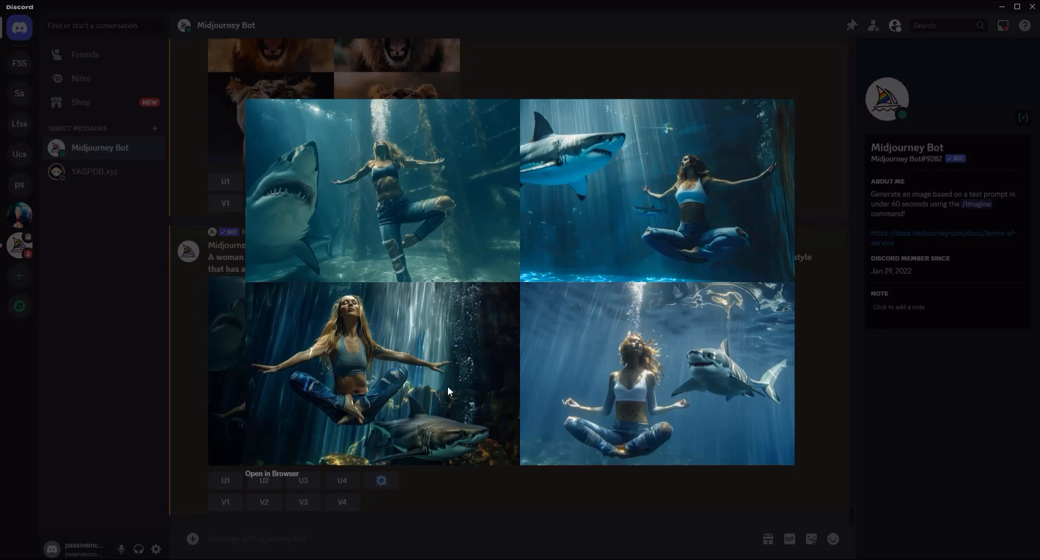
pyautogui.click(178, 404)
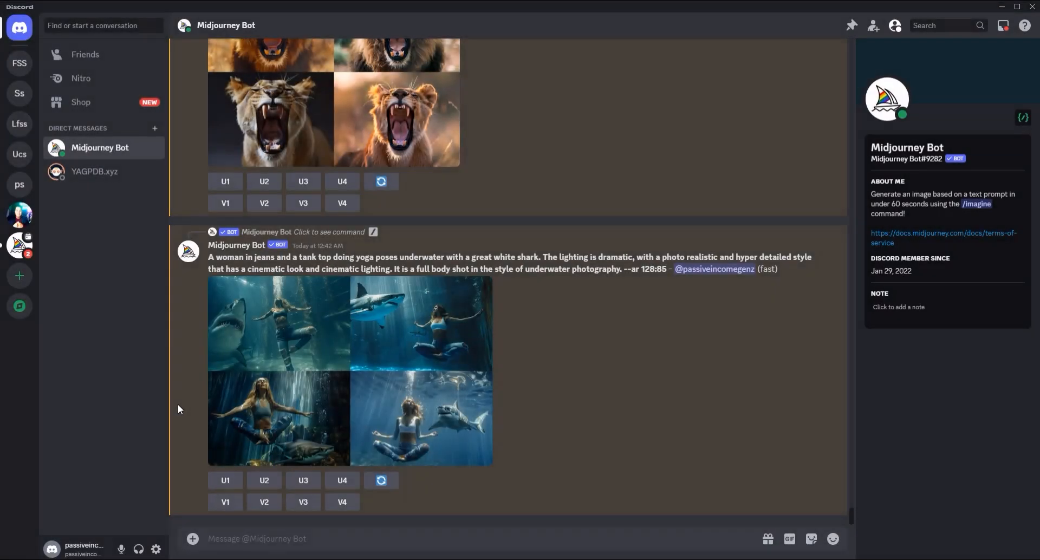